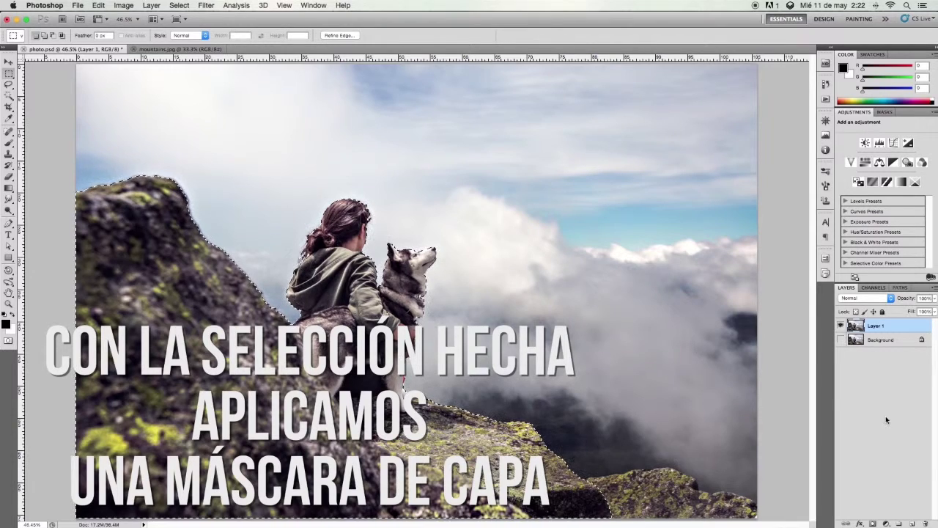
Mask Layer 1 to the rock, woman and dog selection, then bring up mountains.jpg.
left_click(872, 523)
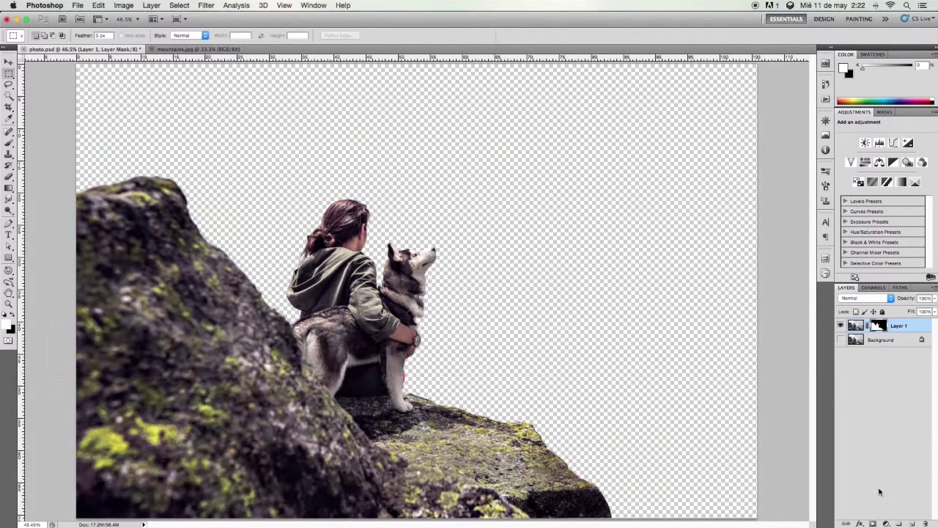
left_click(221, 51)
Drag the mountains photo into photo.psd as Layer 2 and move it below Layer 1.
key("v")
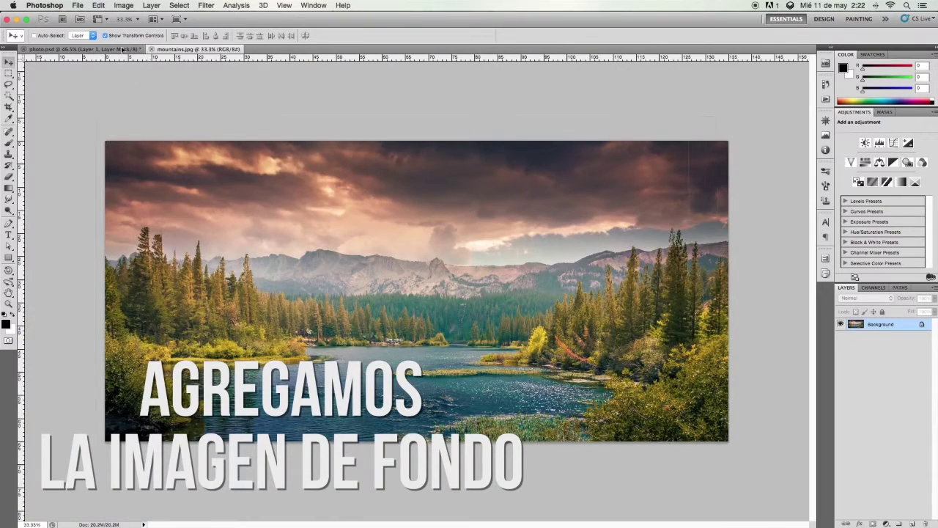
left_click(122, 49)
left_click_drag(140, 139, 128, 170)
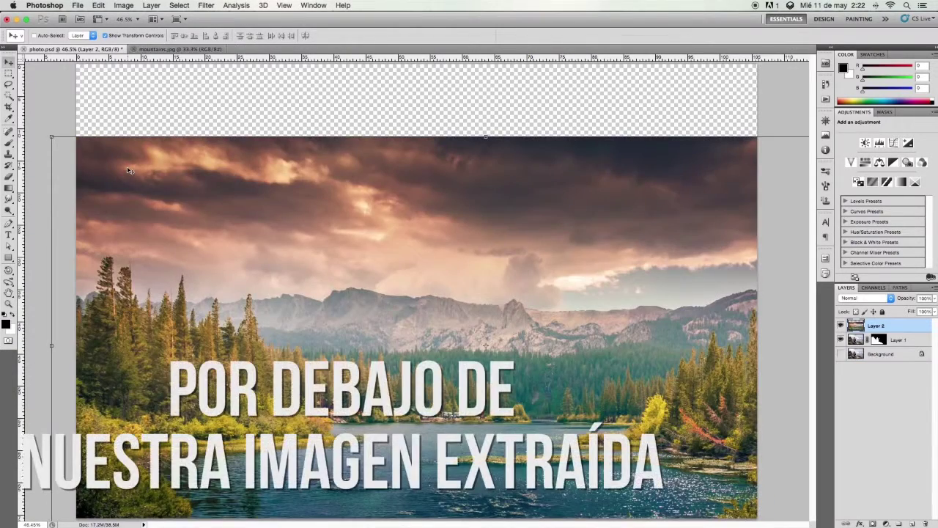
key("super+minus")
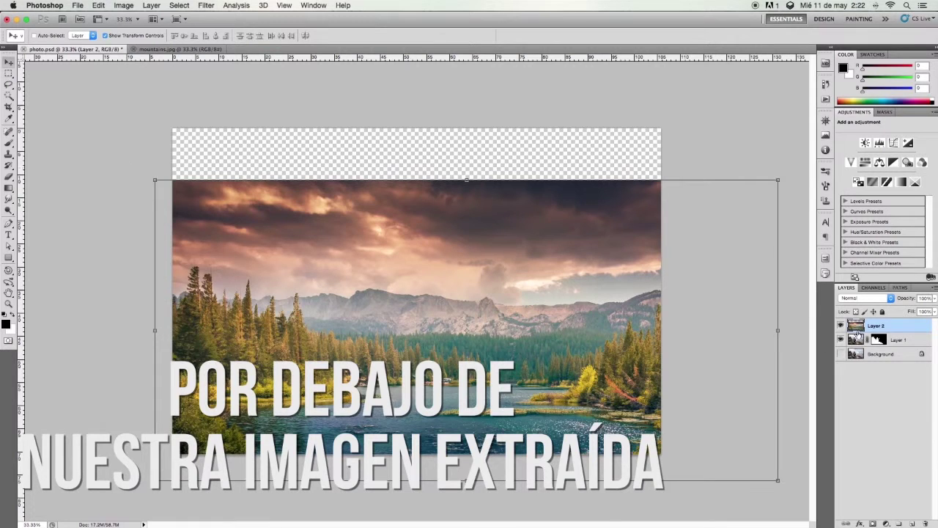
left_click_drag(855, 329, 854, 346)
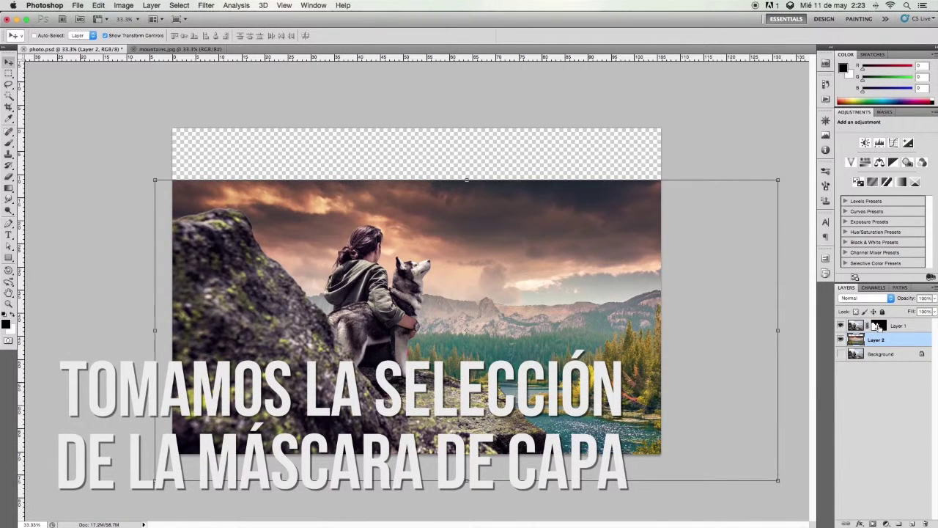
Load Layer 1's mask as a selection and apply it as Layer 2's mask.
left_click(876, 325, "super")
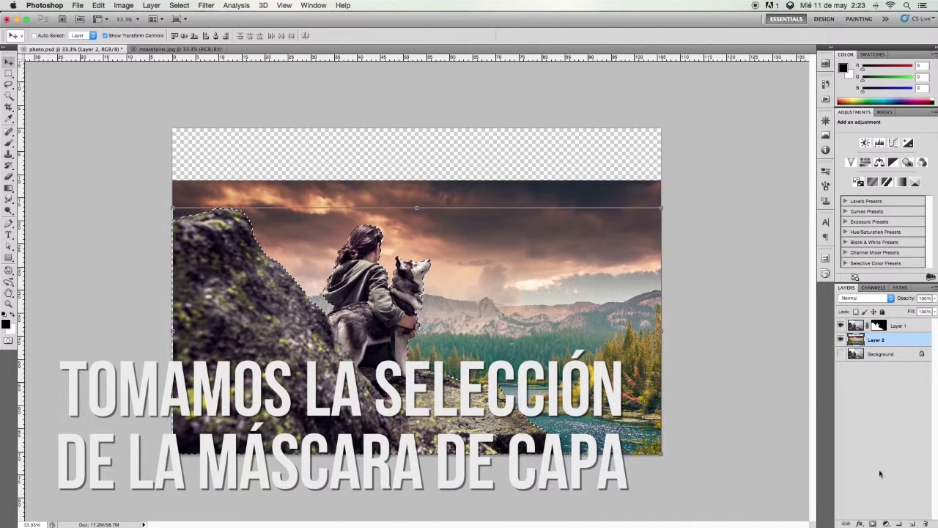
left_click(873, 523)
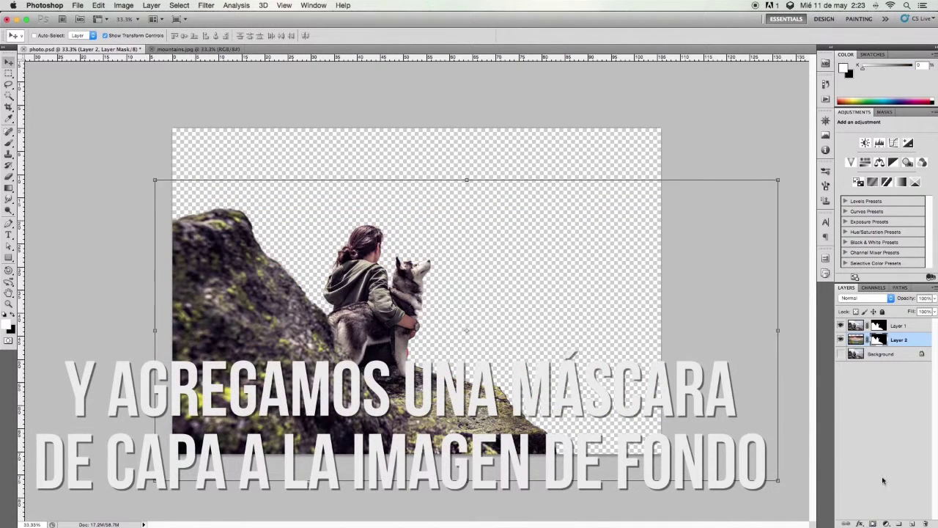
left_click(865, 398)
Desaturate Layer 1, set its blend mode to Overlay, and zoom to 50%.
key("m")
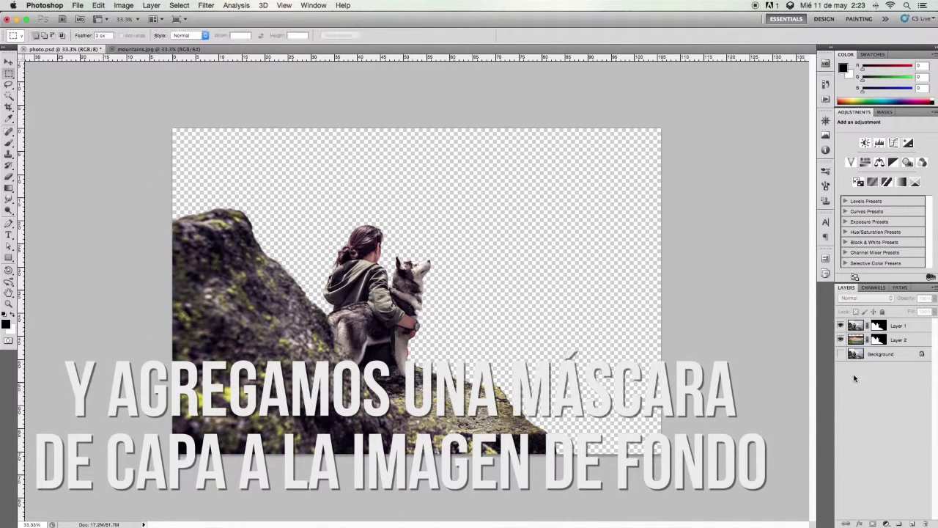
left_click(857, 339)
key("z")
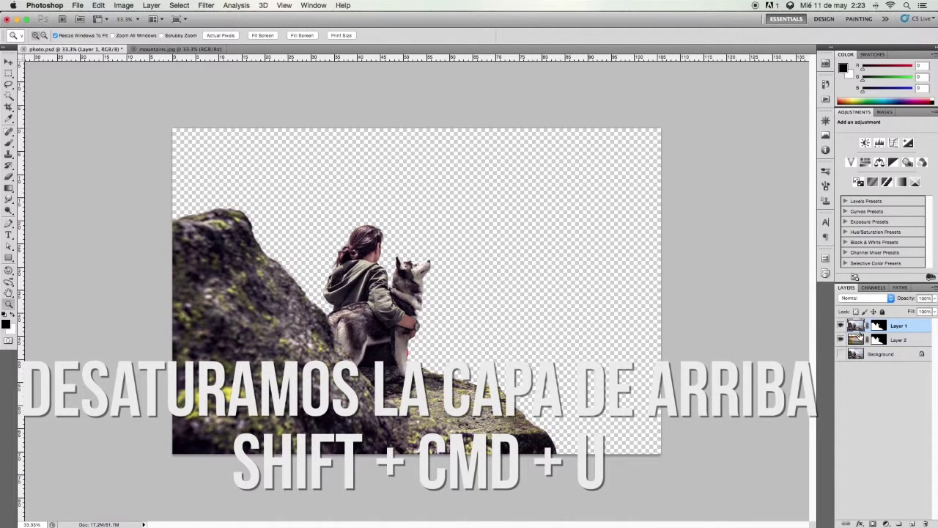
key("shift+super+u")
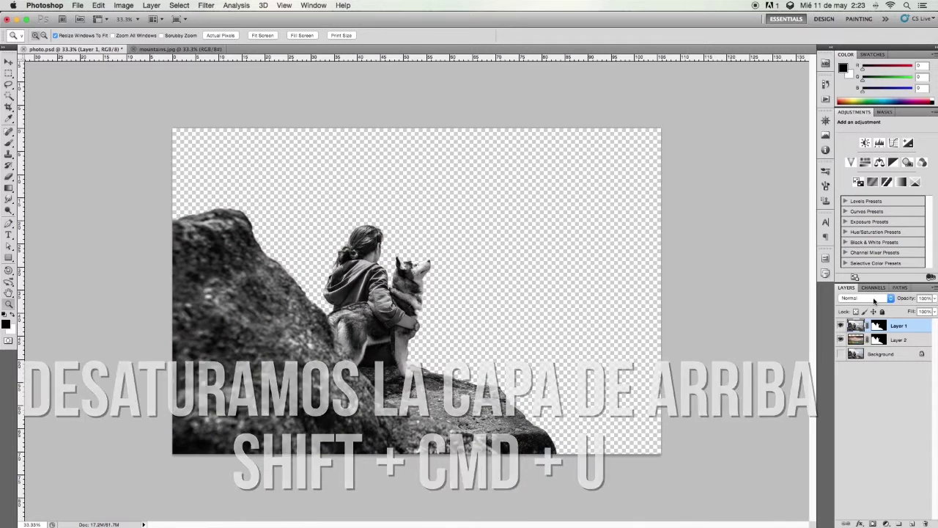
left_click(871, 299)
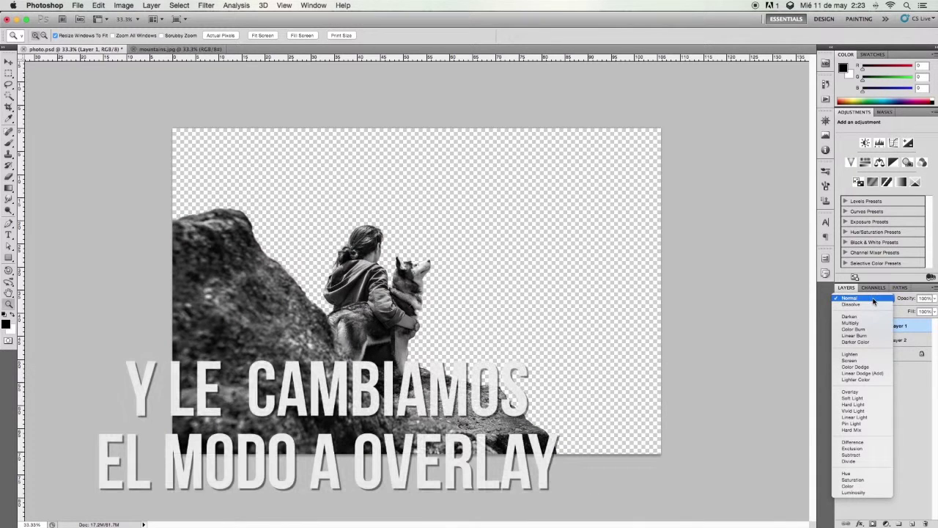
left_click(854, 392)
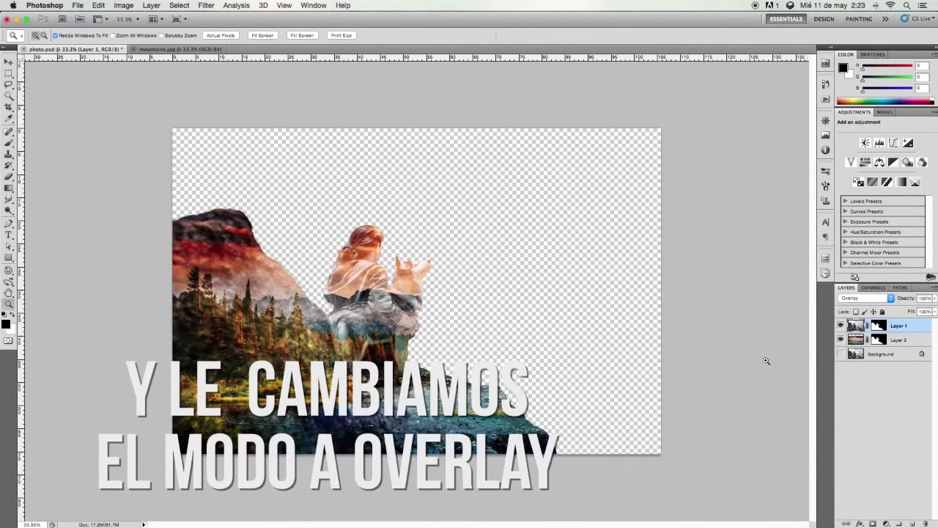
key("super+plus")
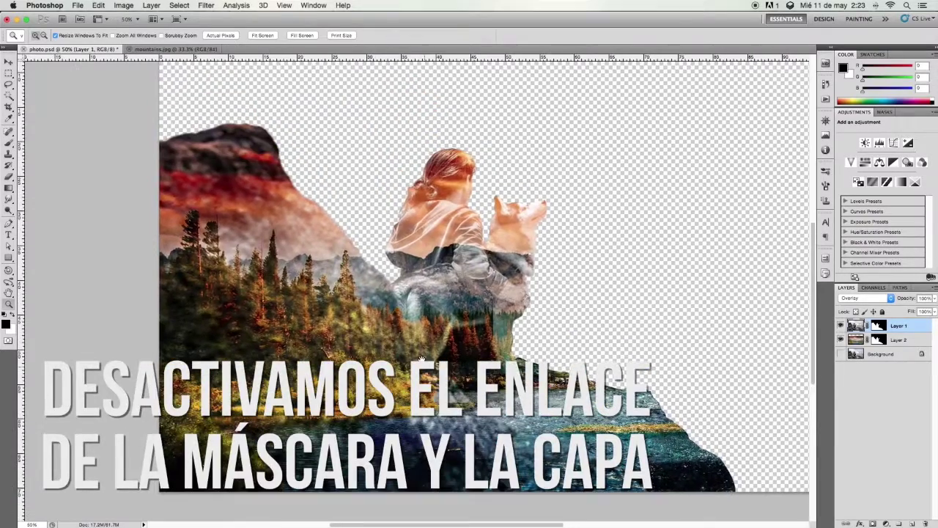
Scale Layer 2's landscape to about 86.55% and shift it left inside the silhouette.
left_click(858, 341)
key("super+t")
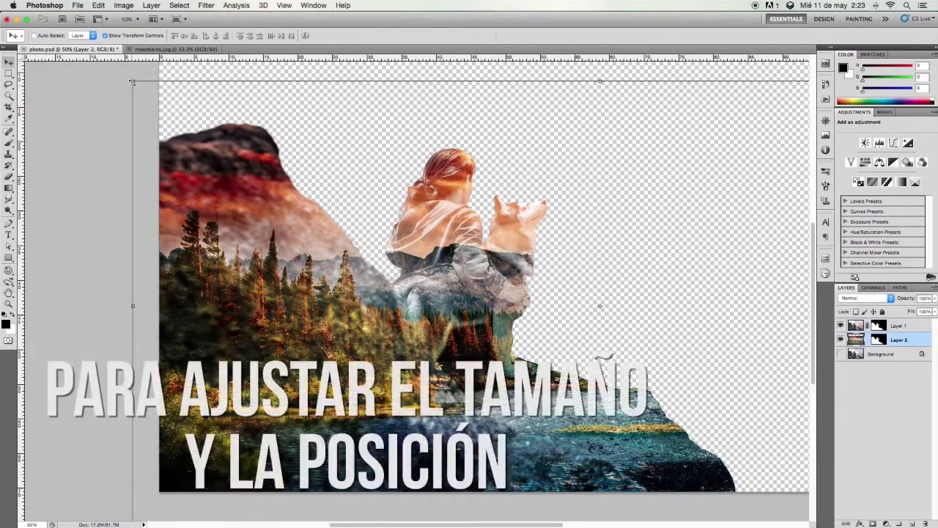
left_click_drag(150, 97, 223, 150)
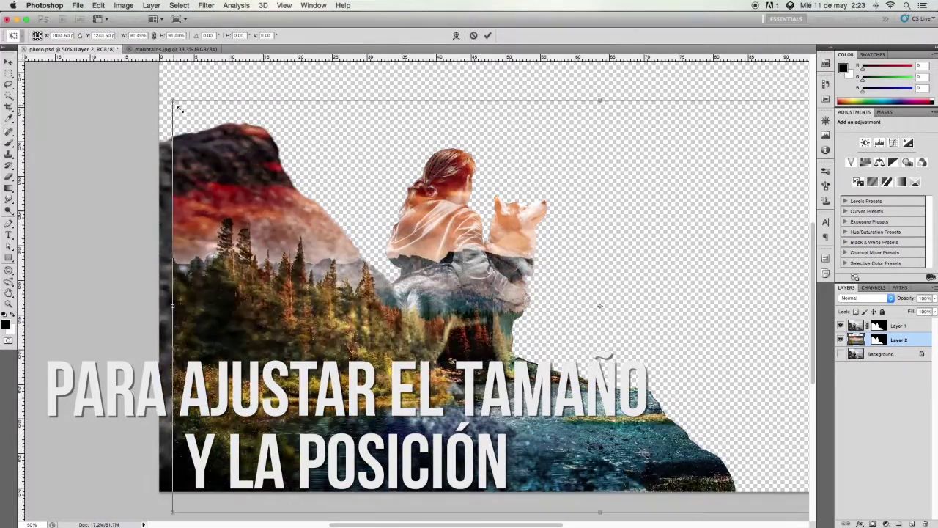
mouse_move(568, 259)
left_mouse_down()
mouse_move(439, 258)
mouse_move(492, 269)
left_mouse_up()
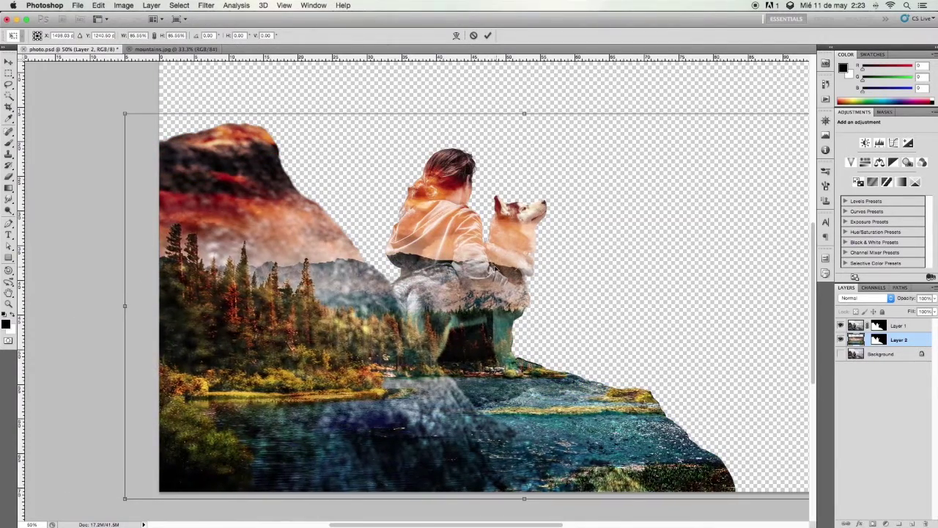
left_click_drag(492, 270, 499, 268)
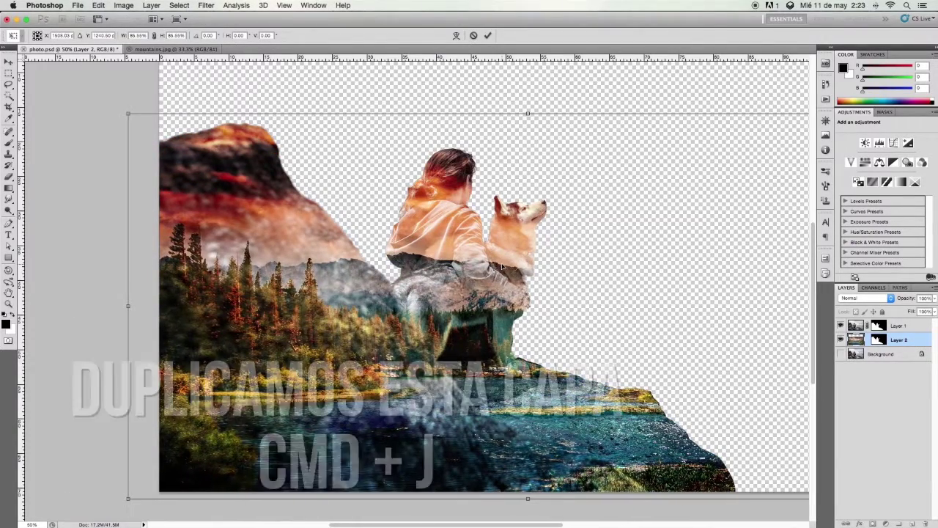
Commit the transform, then duplicate Layer 2, desaturate the copy and set it to 40% opacity.
key("Return")
key("m")
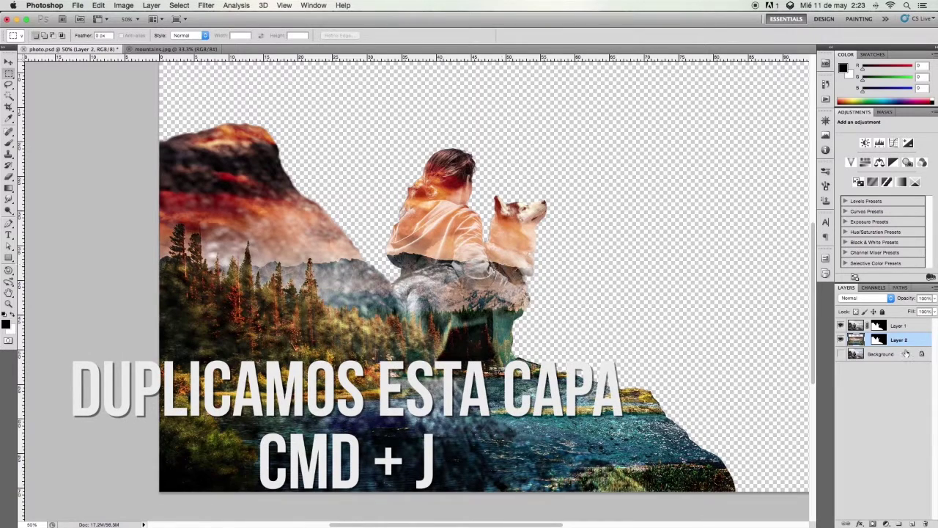
key("super+j")
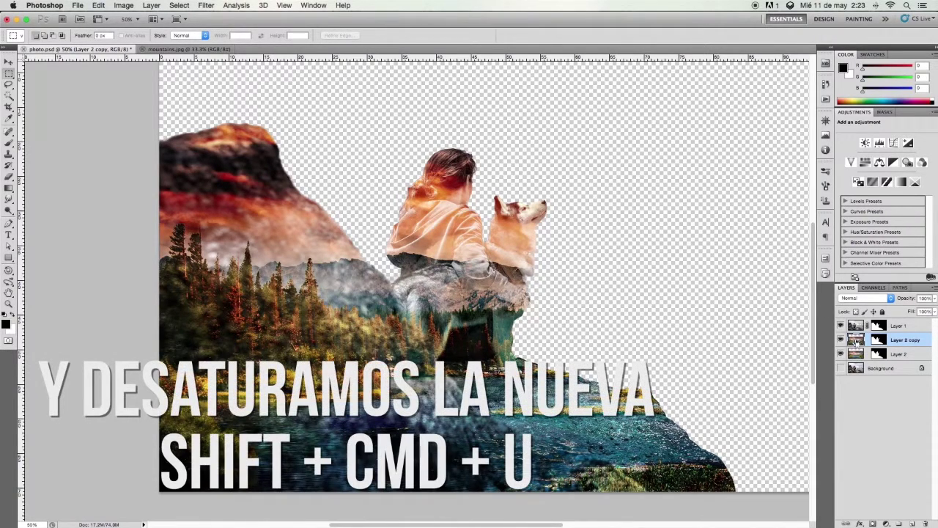
key("super+shift+u")
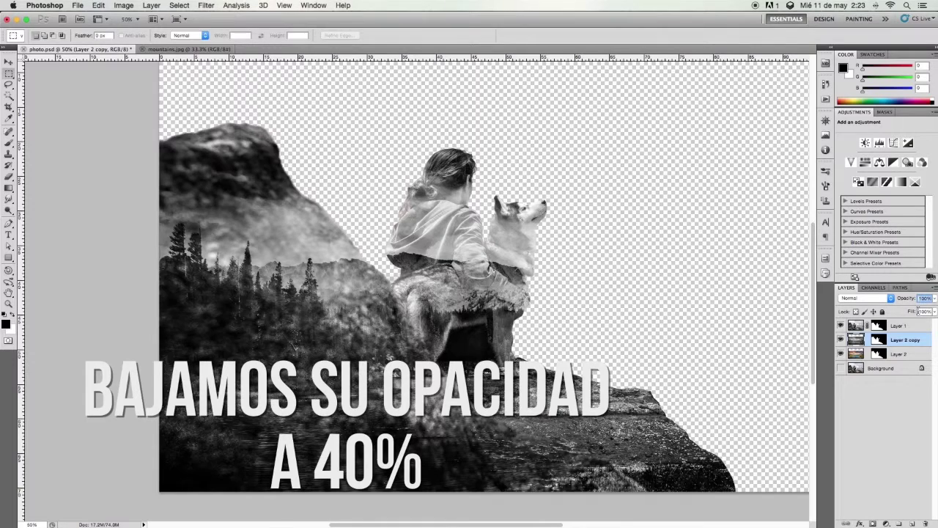
type("40")
key("Return")
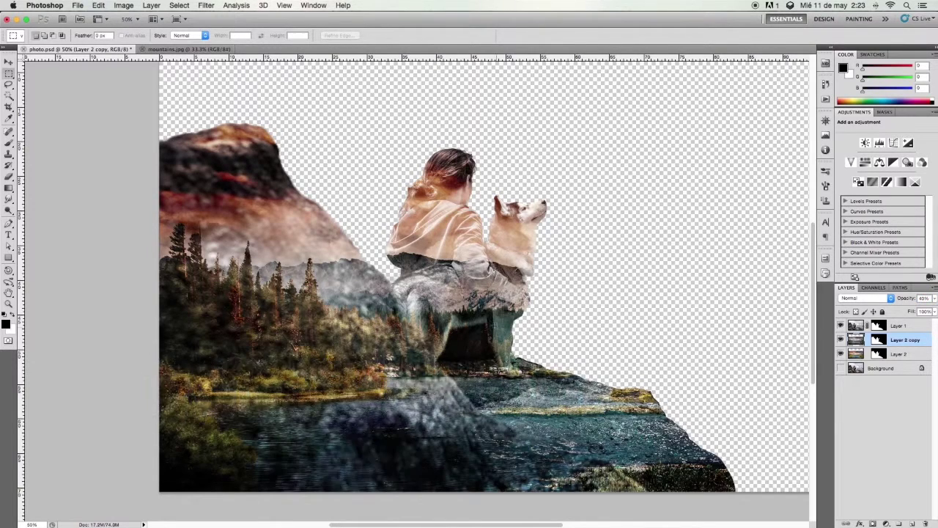
Target Layer 1's mask with a black brush at 40% opacity.
left_click(878, 326)
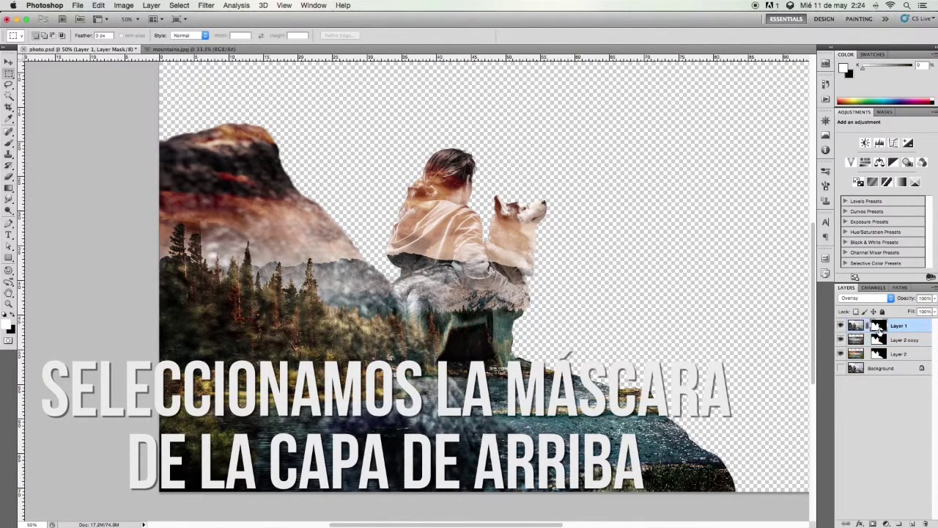
key("b")
left_click(224, 223)
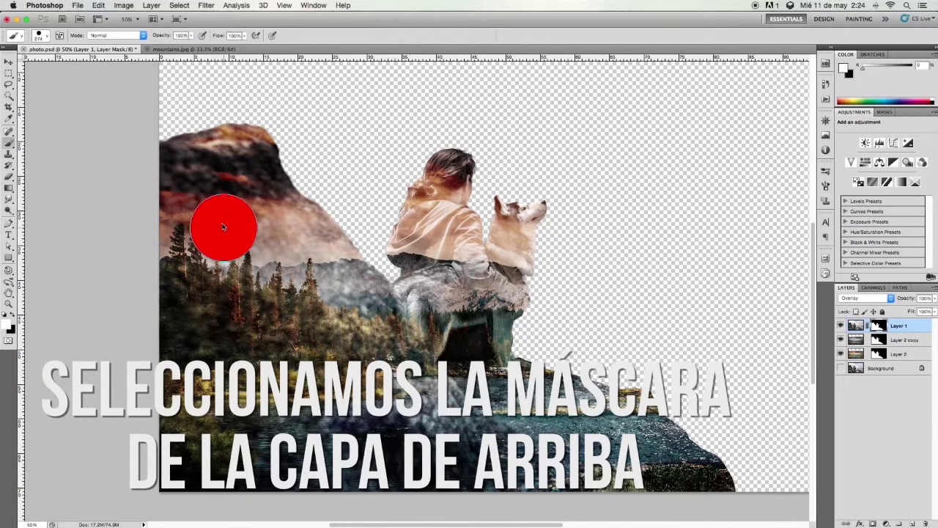
left_click(227, 215)
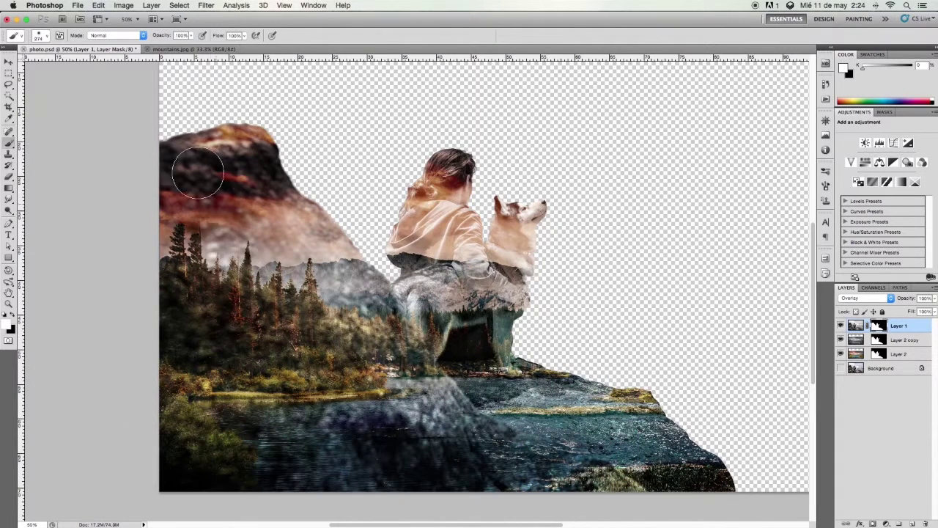
left_click(180, 35)
type("40")
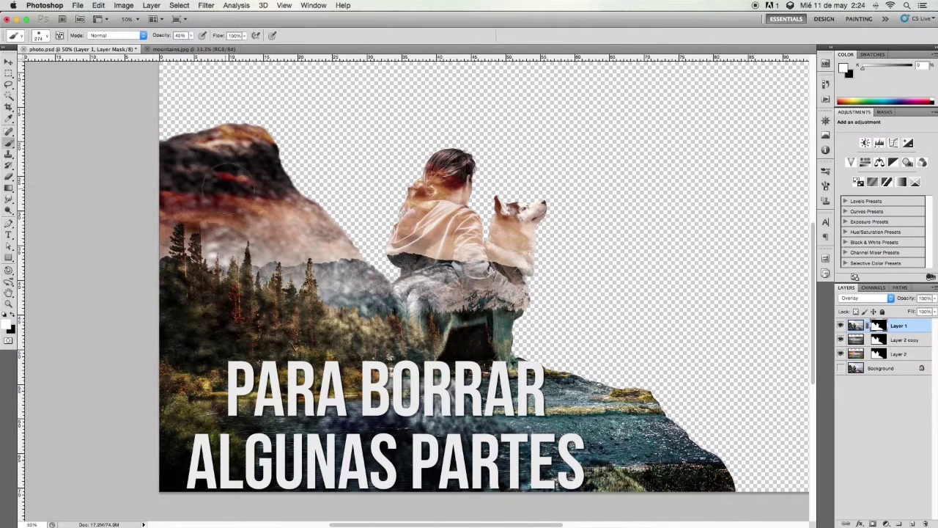
key("x")
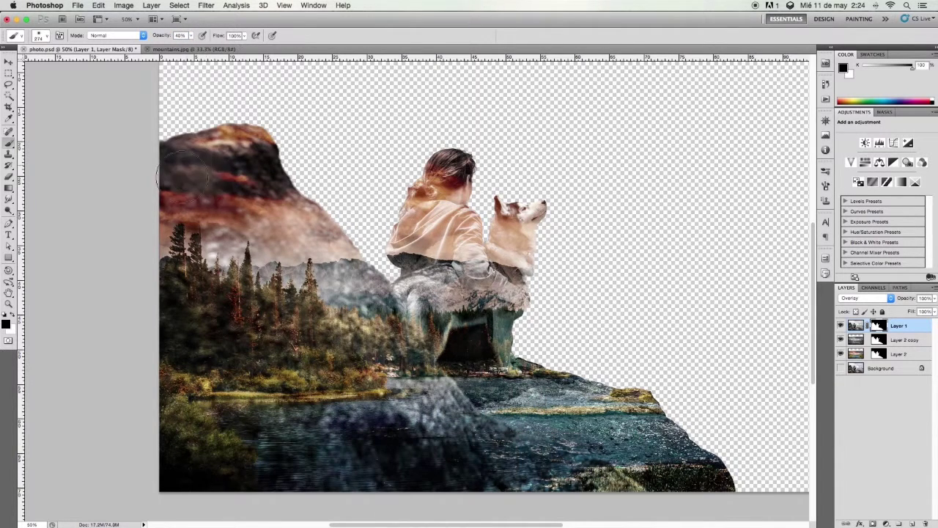
Paint out the dark rock texture over the mountain top, forest, trees and lake.
left_click(208, 190)
key("]")
key("]")
key("]")
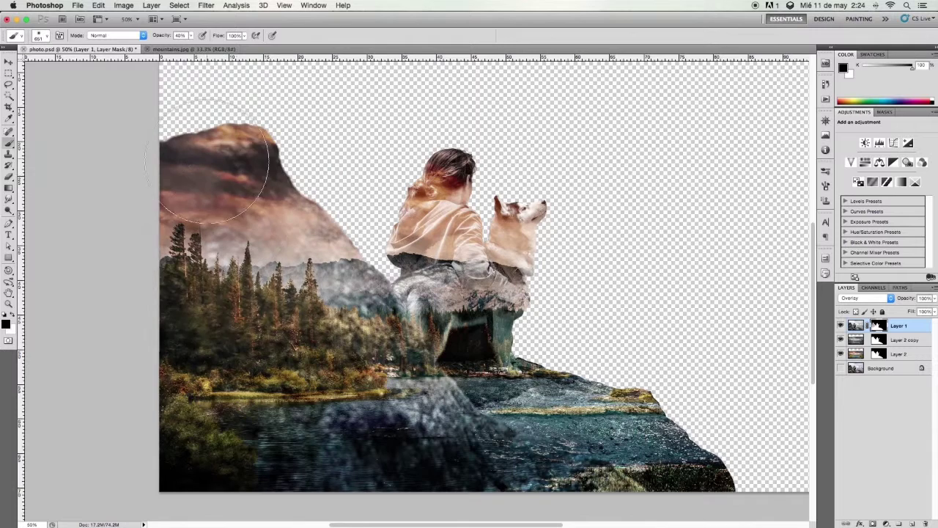
left_click_drag(194, 211, 212, 491)
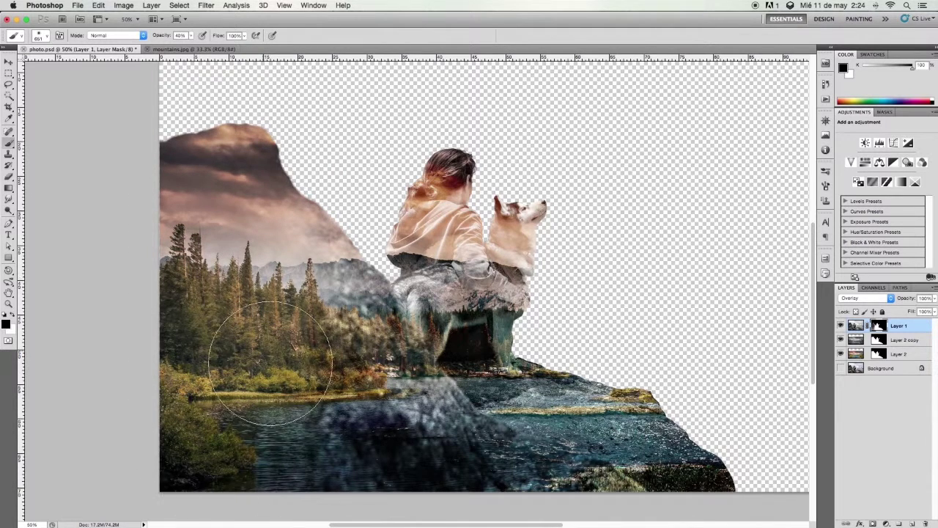
mouse_move(241, 381)
left_mouse_down()
mouse_move(299, 380)
mouse_move(315, 308)
left_mouse_up()
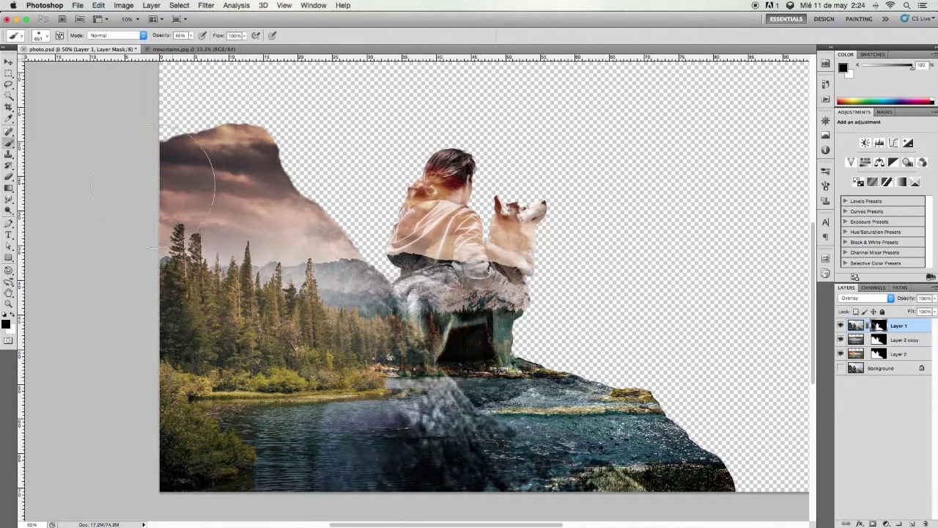
left_click_drag(422, 189, 412, 212)
mouse_move(498, 439)
left_mouse_down()
mouse_move(398, 419)
mouse_move(399, 400)
left_mouse_up()
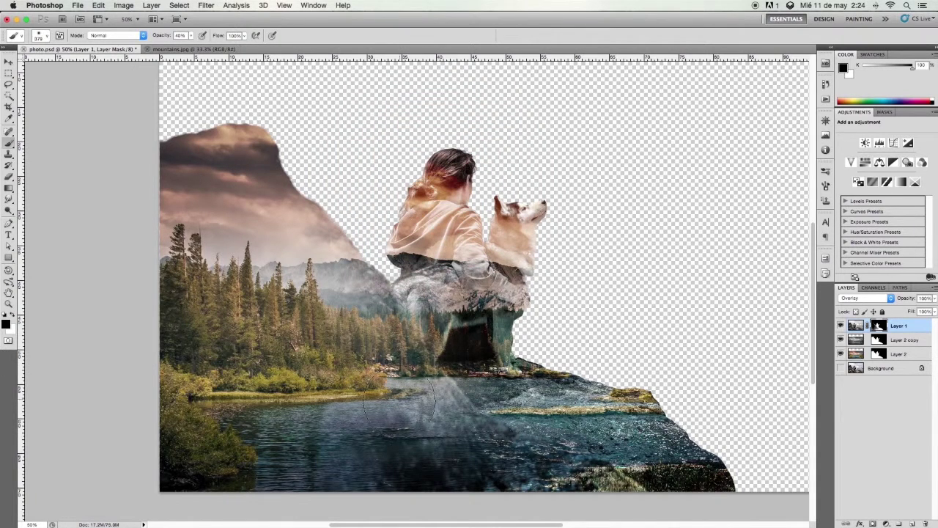
mouse_move(469, 359)
left_mouse_down()
mouse_move(453, 359)
mouse_move(475, 357)
left_mouse_up()
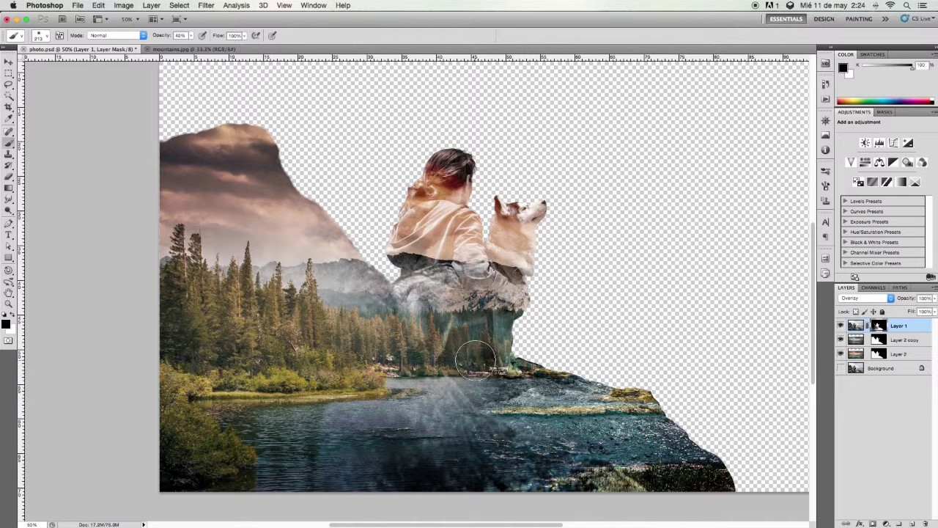
mouse_move(442, 404)
left_mouse_down()
mouse_move(397, 450)
mouse_move(693, 465)
mouse_move(546, 415)
mouse_move(439, 230)
mouse_move(411, 212)
mouse_move(418, 220)
left_mouse_up()
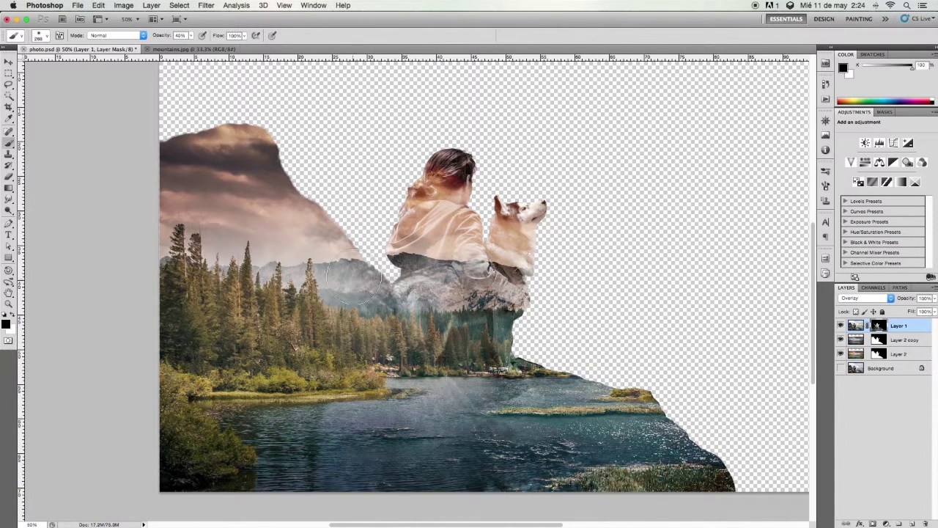
key("z")
key("m")
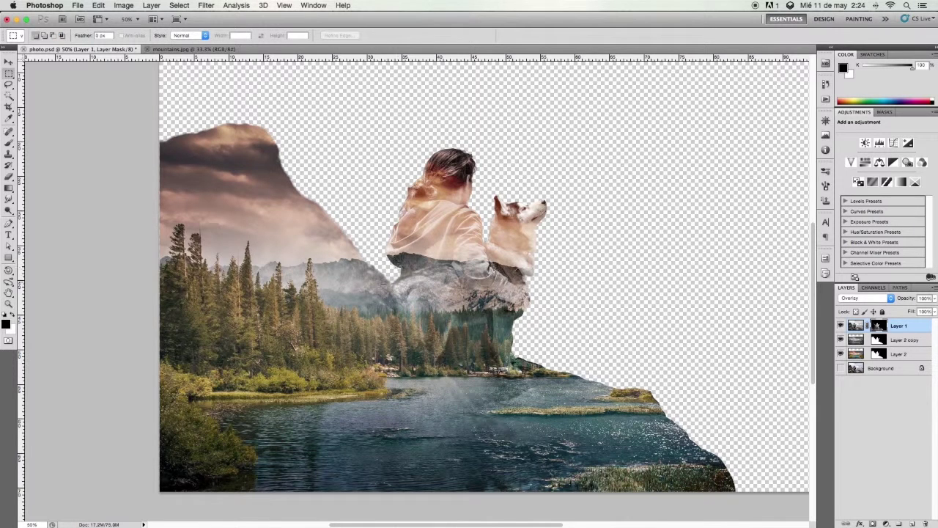
left_click(911, 519)
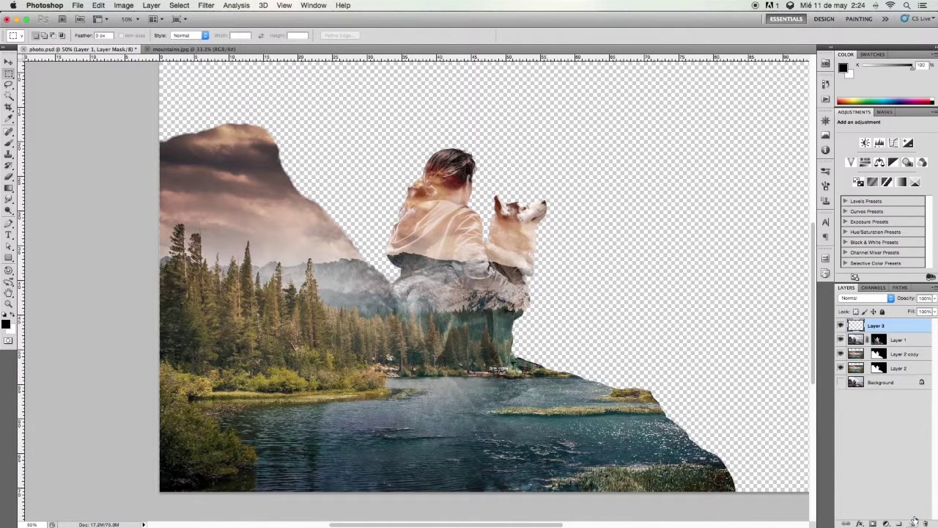
key("b")
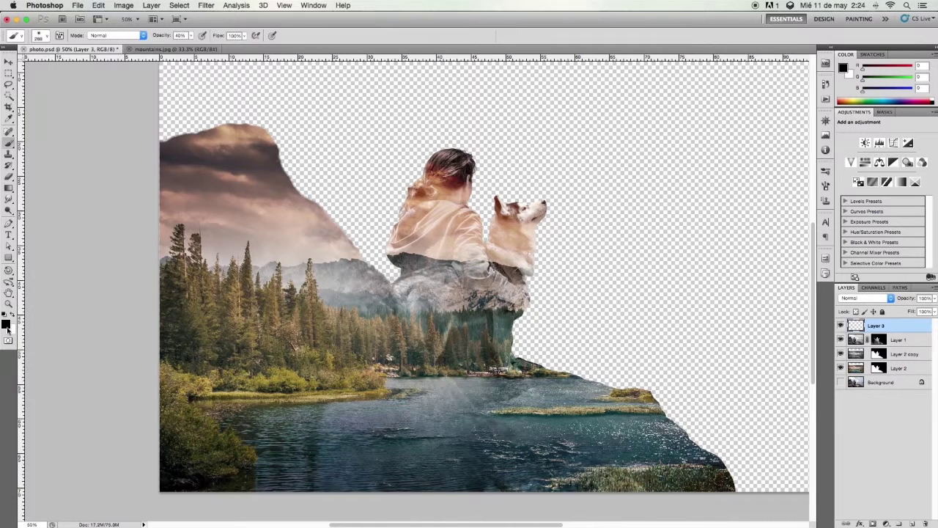
left_click(6, 327)
left_click(598, 300)
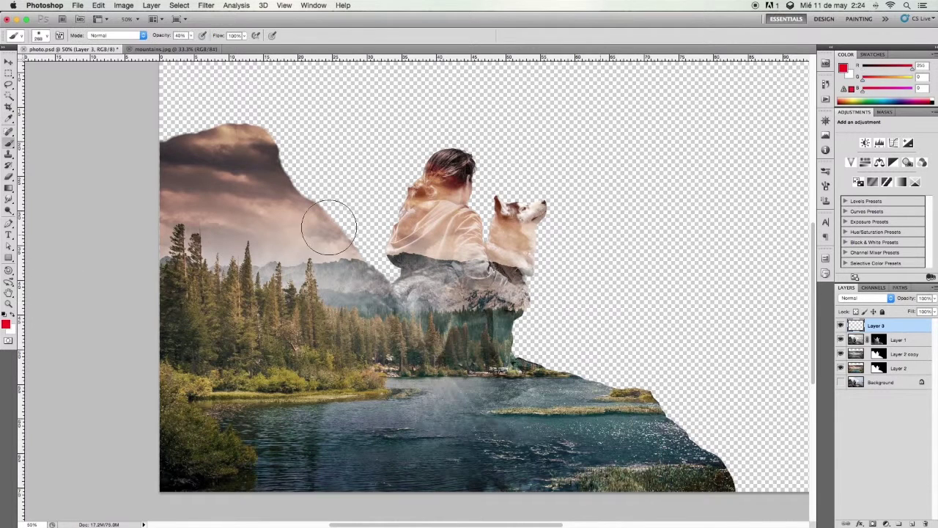
left_click(260, 187)
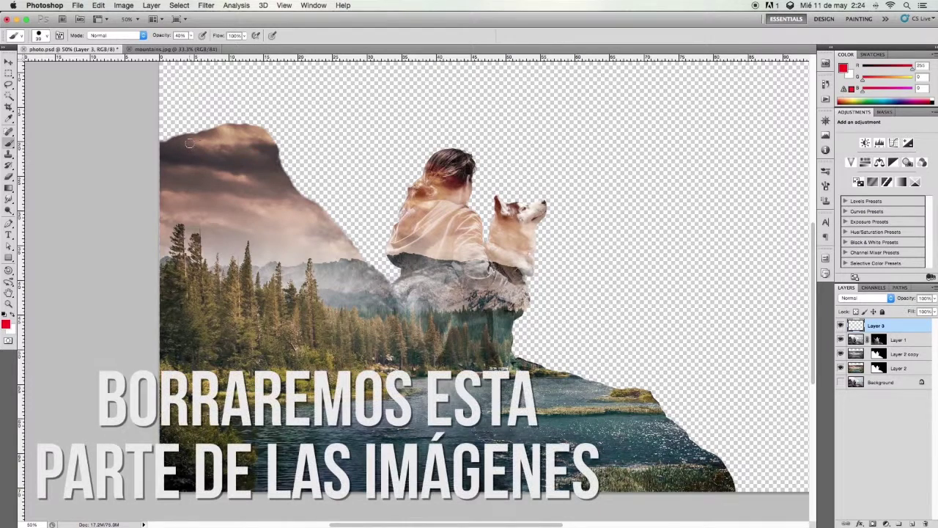
mouse_move(198, 146)
left_mouse_down()
mouse_move(195, 189)
mouse_move(270, 229)
left_mouse_up()
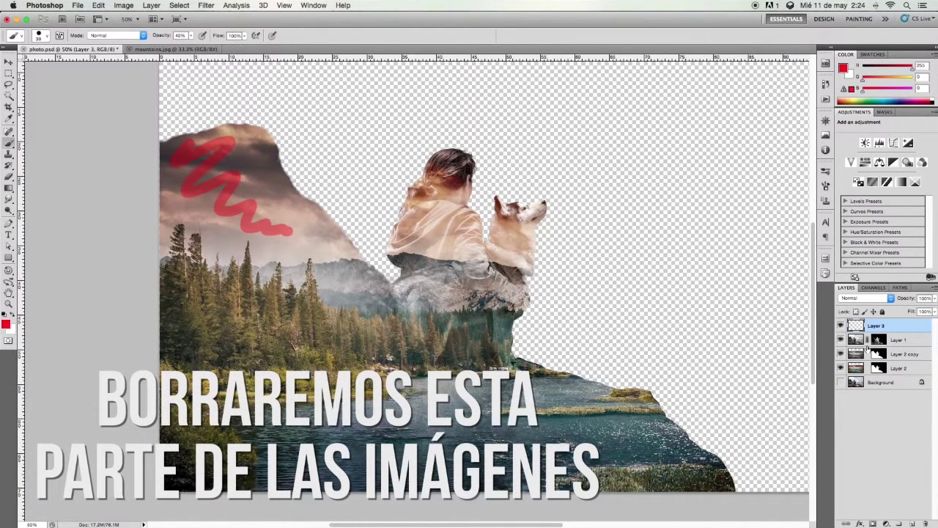
key("Delete")
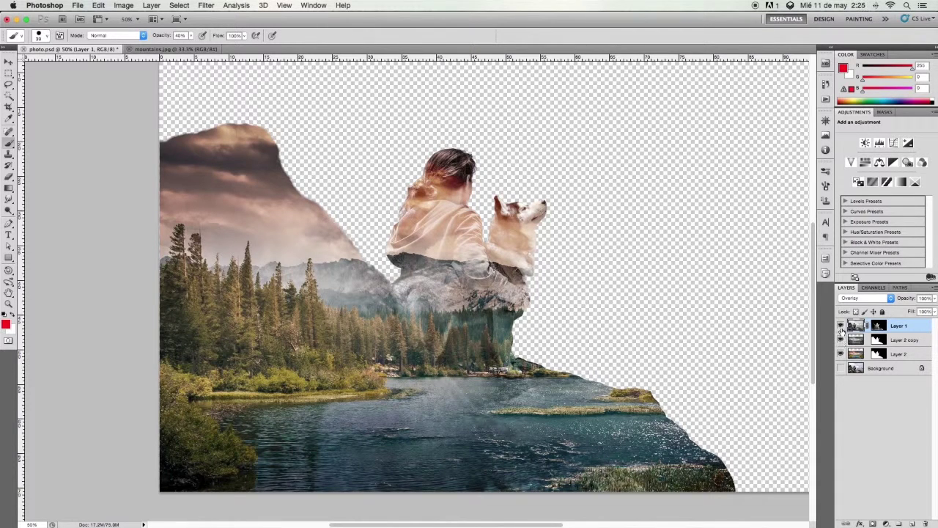
Hide Layer 1, target Layer 2's mask, zoom on the cloudy peak, and set brush opacity to 10%.
left_click(843, 341)
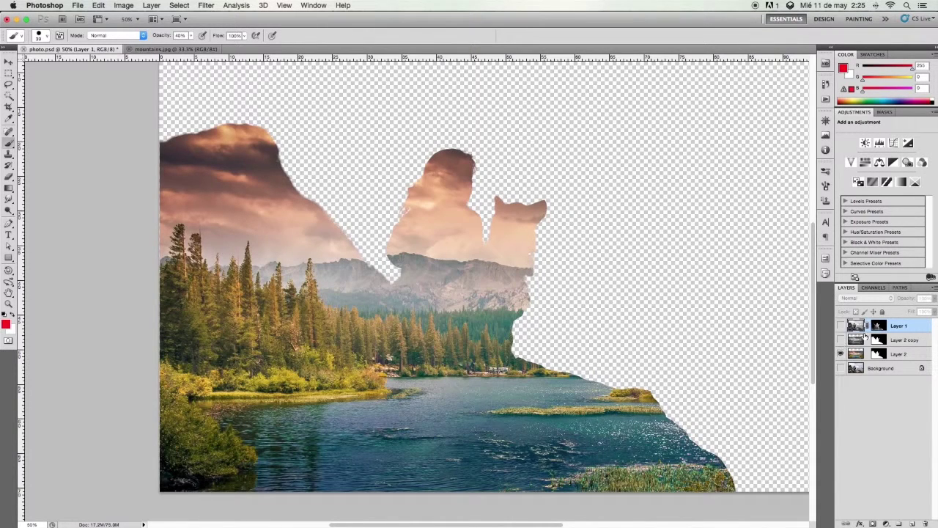
left_click(875, 355)
key("z")
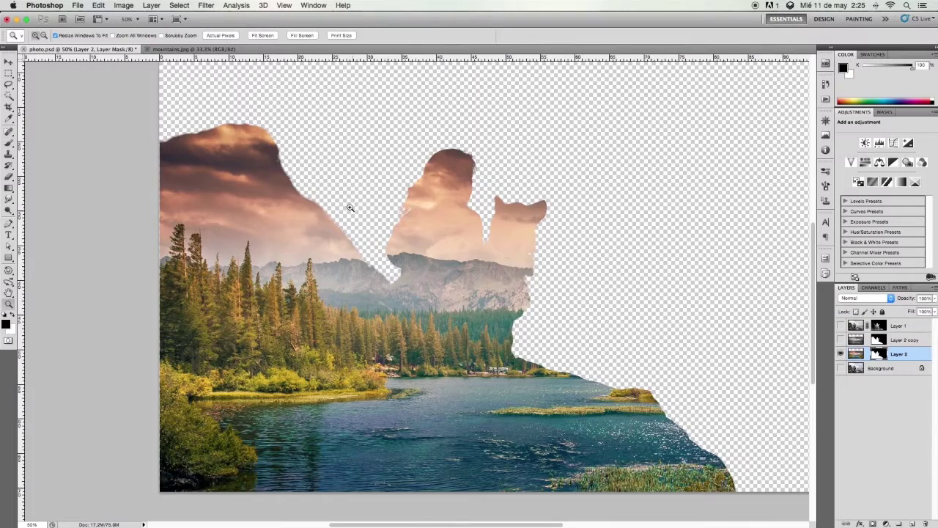
left_click_drag(120, 320, 267, 300)
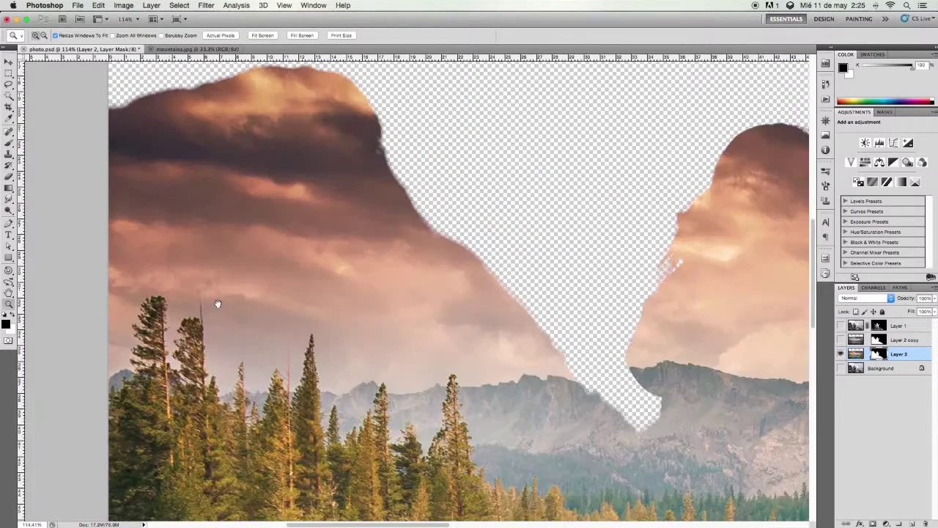
key("b")
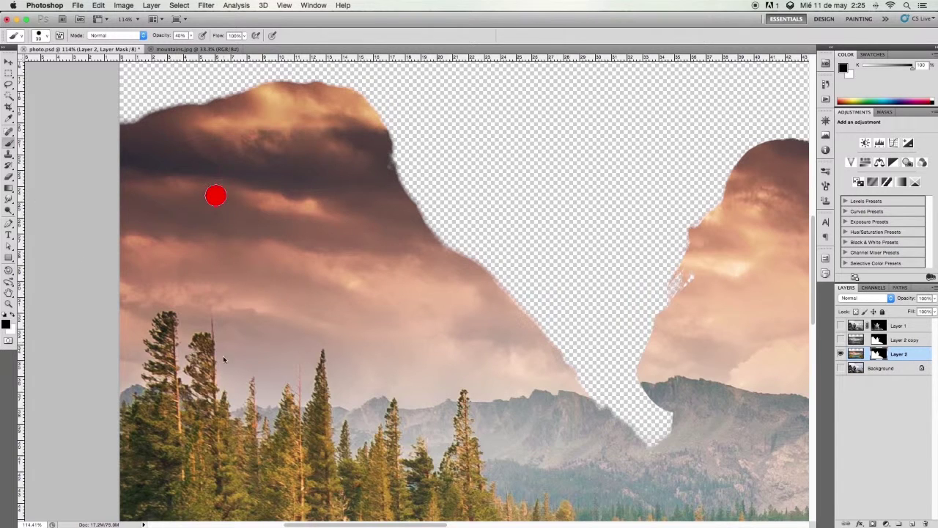
left_click(179, 35)
type("10")
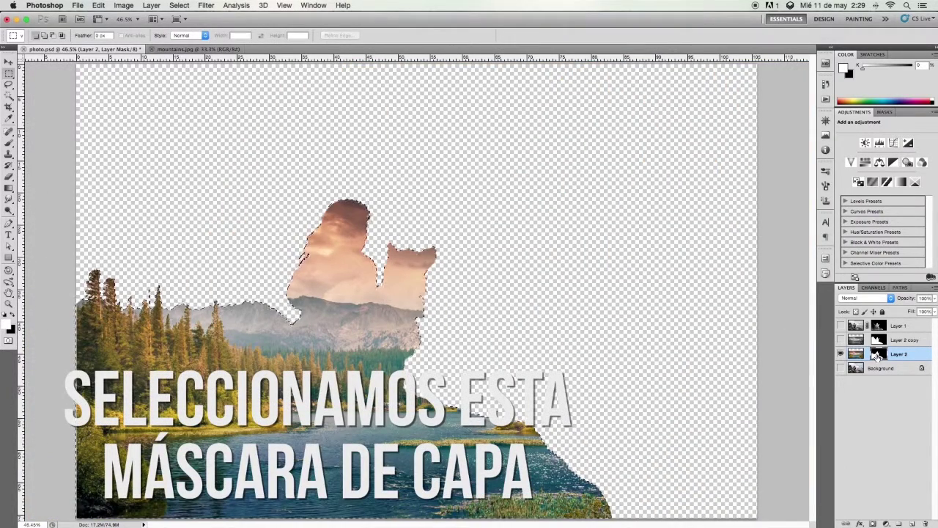
Show Layer 2 copy, target its mask, and invert the silhouette selection.
left_click(876, 355)
left_click(878, 340)
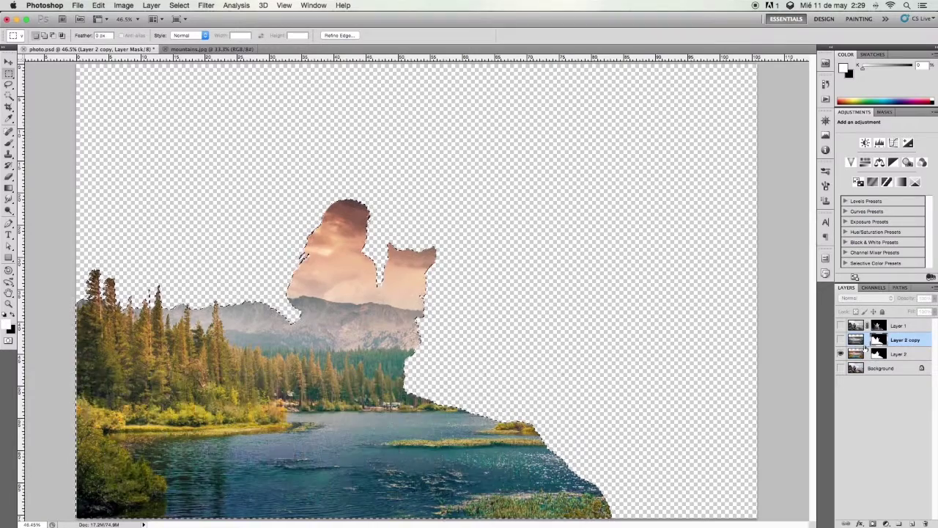
left_click(840, 339)
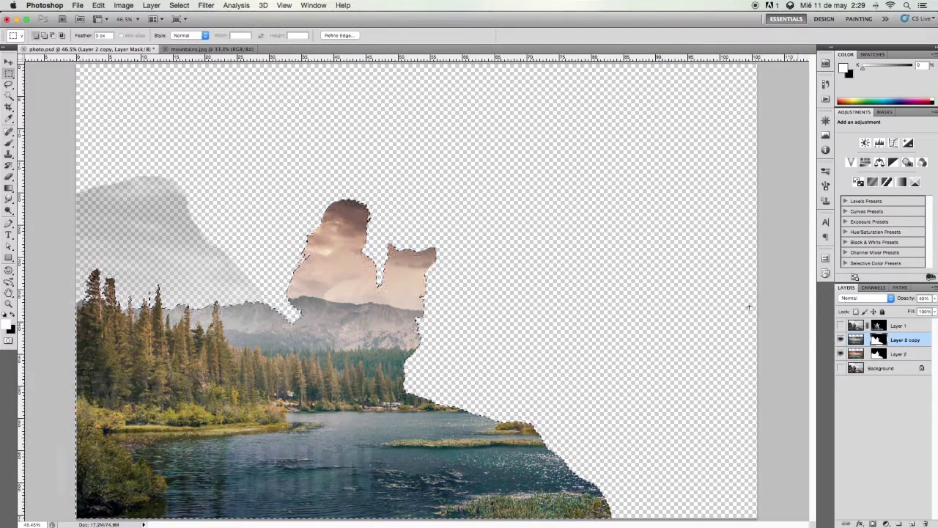
left_click(179, 5)
left_click(194, 46)
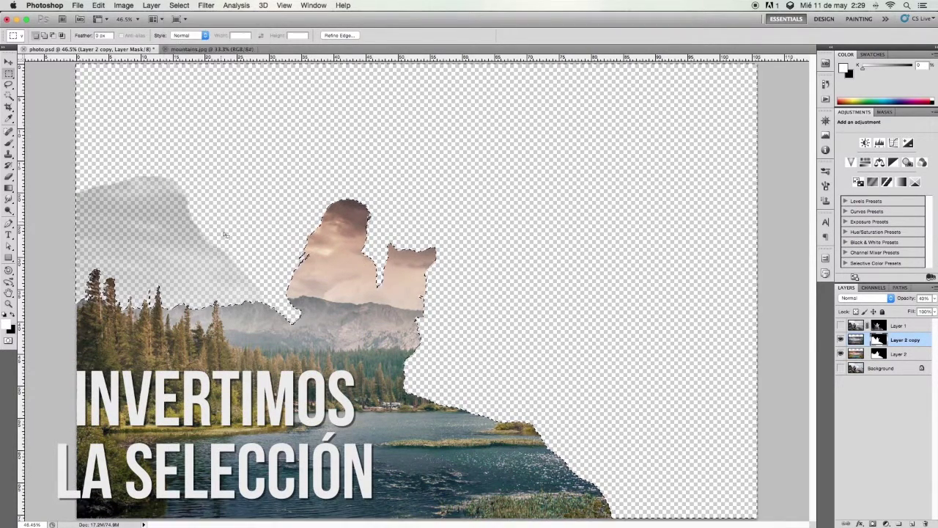
Paint black over the grey haze outside the silhouette, show Layer 1 and deselect.
key("b")
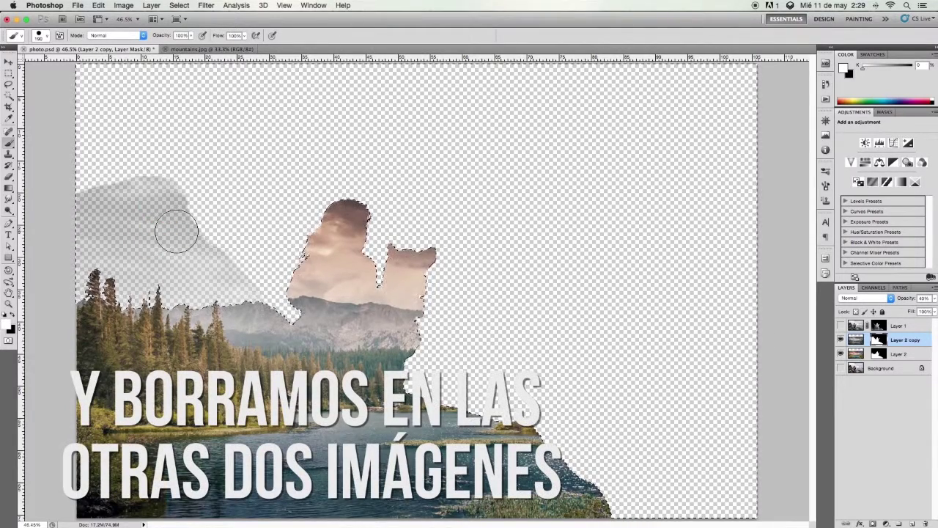
key("x")
left_click_drag(111, 142, 58, 324)
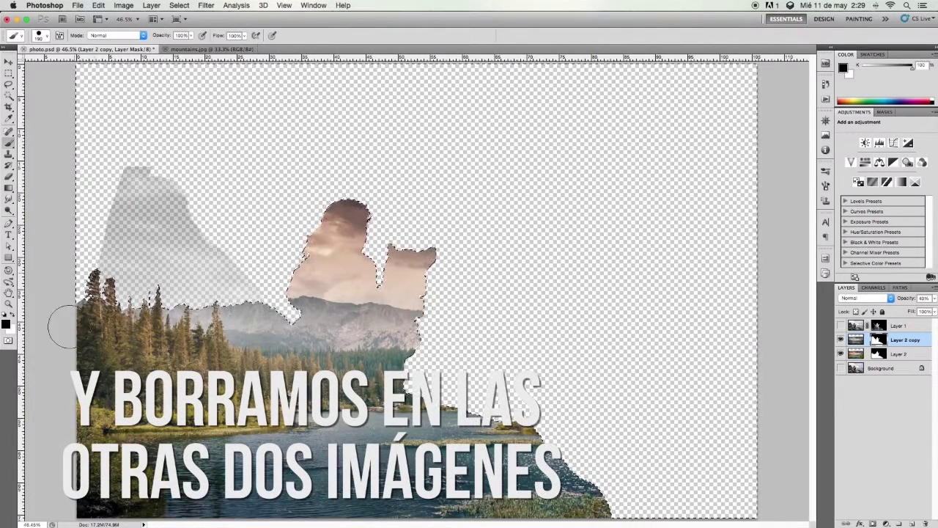
mouse_move(161, 187)
left_mouse_down()
mouse_move(188, 213)
mouse_move(157, 272)
mouse_move(224, 230)
mouse_move(256, 316)
left_mouse_up()
left_click(841, 326)
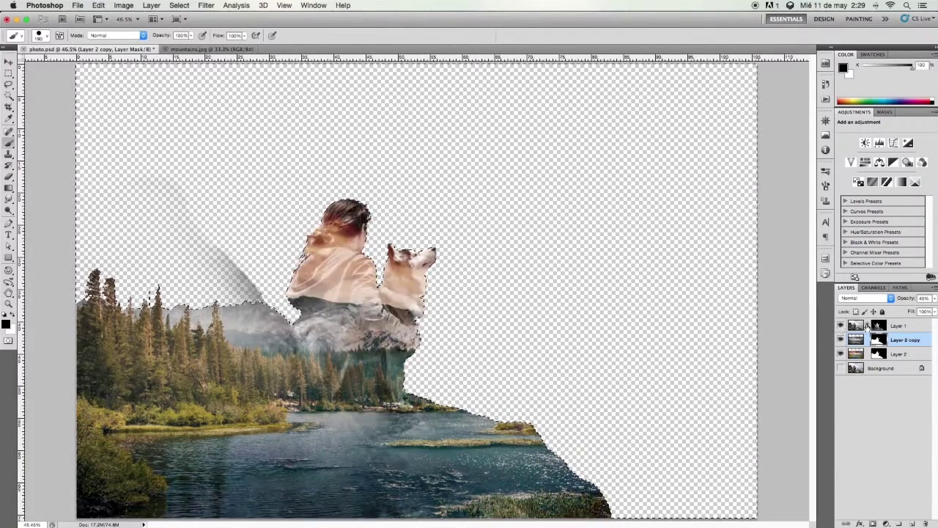
left_click_drag(252, 270, 244, 270)
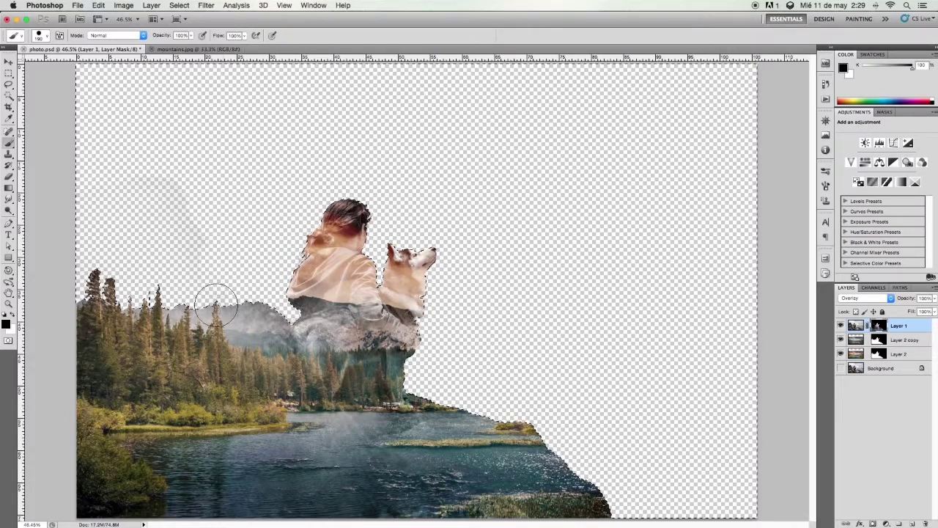
mouse_move(217, 305)
left_mouse_down()
mouse_move(195, 188)
mouse_move(121, 278)
left_mouse_up()
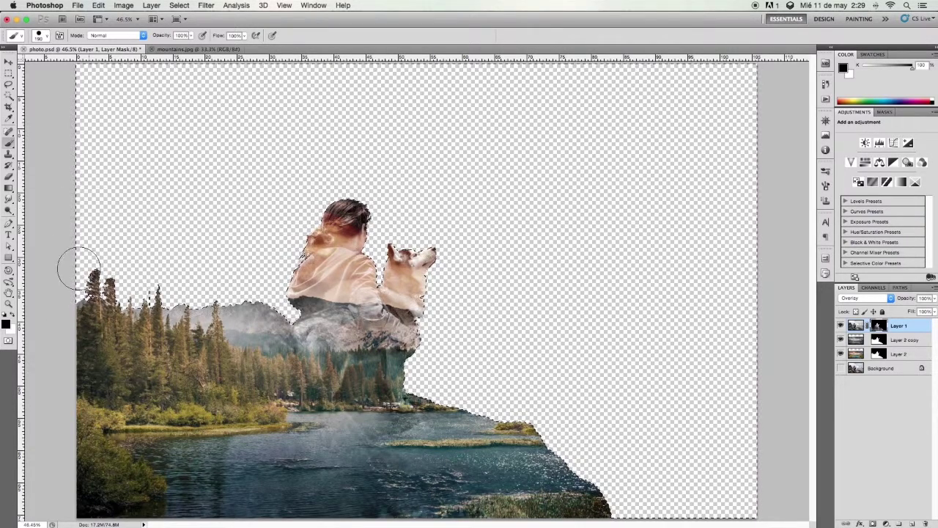
key("ctrl+d")
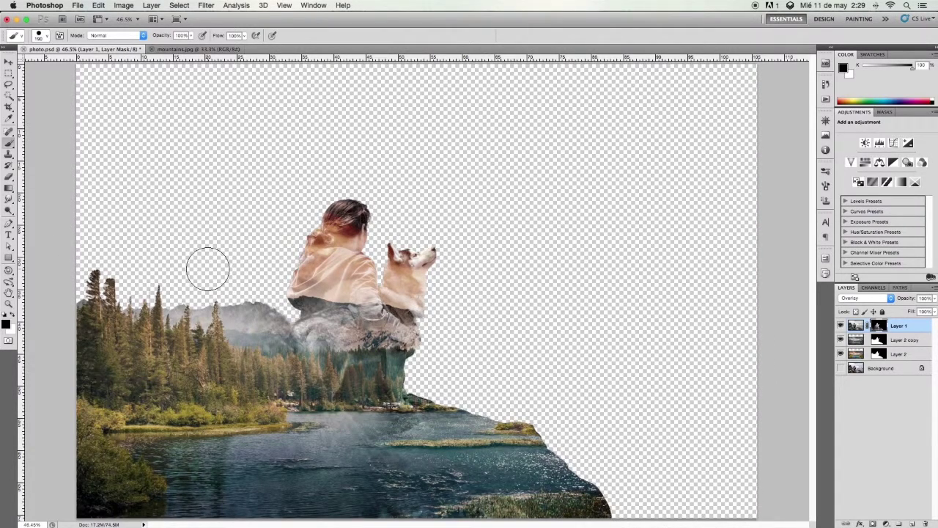
key("m")
key("x")
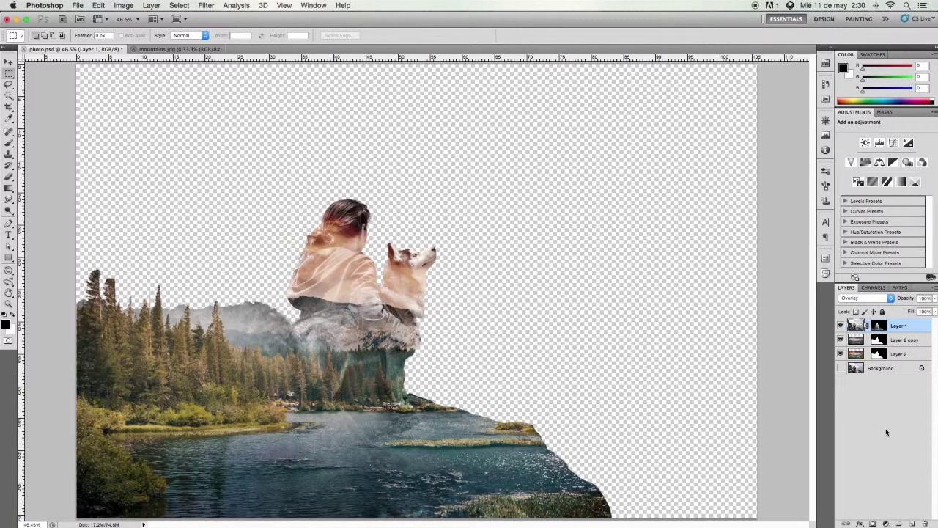
Add Layer 3 above Background, set the background colour to brightness 95 grey, then edit the foreground.
left_click(911, 519)
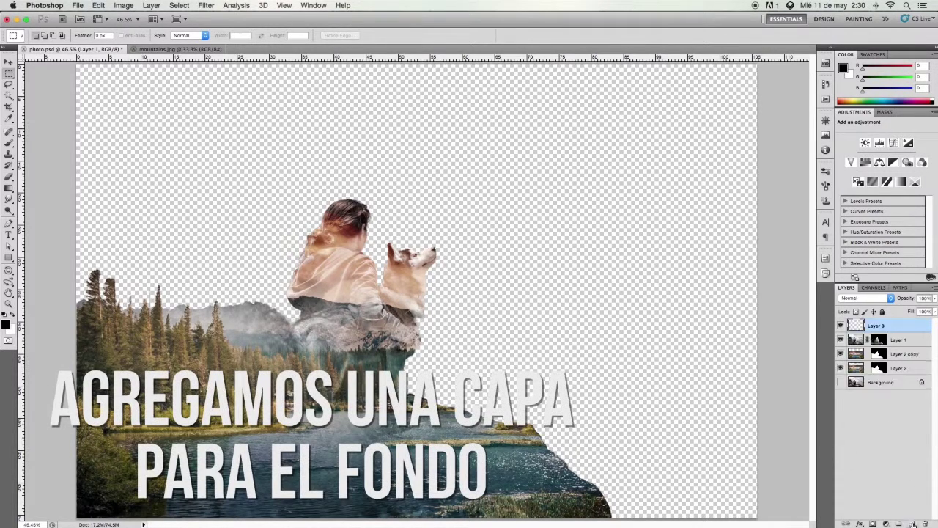
left_click_drag(857, 325, 864, 368)
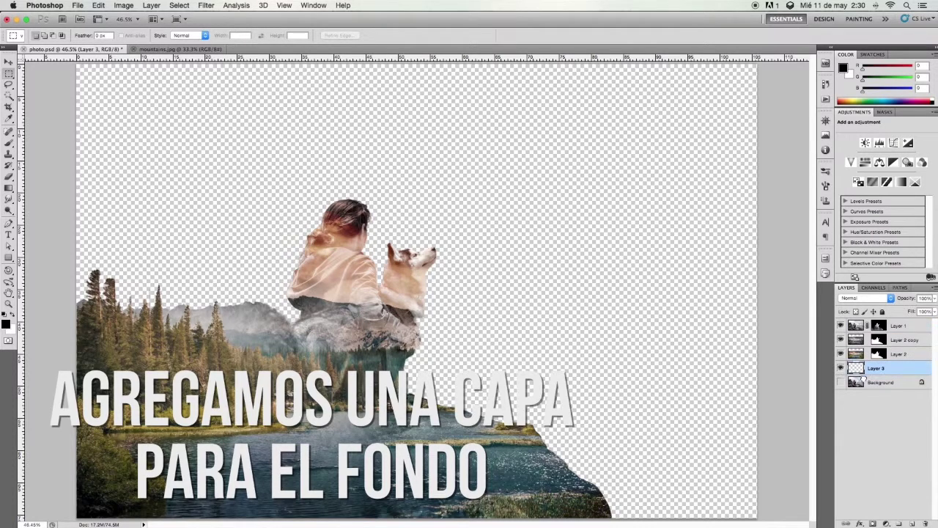
left_click(11, 328)
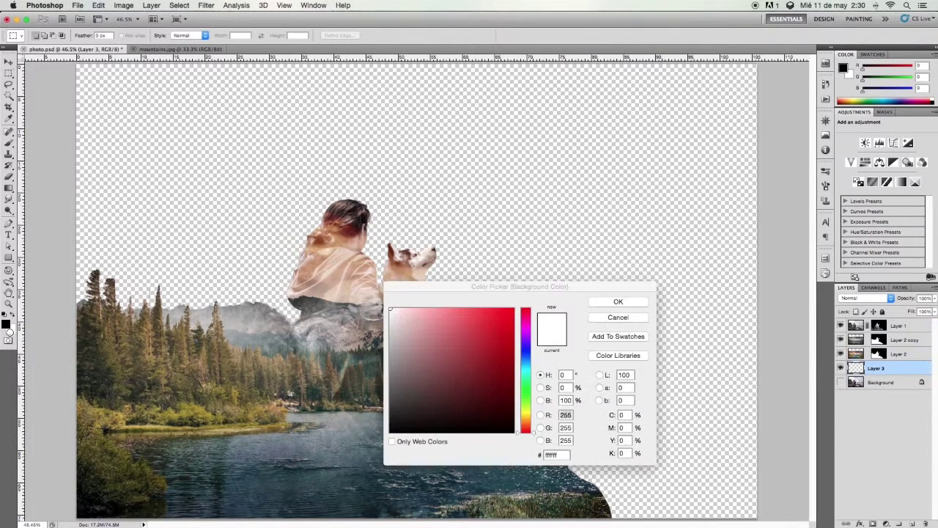
double_click(568, 399)
type("95")
key("Tab")
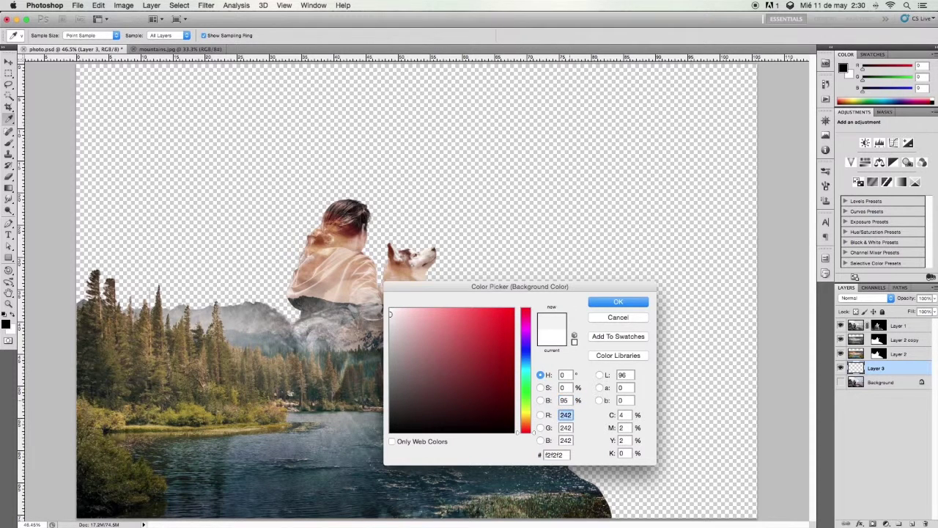
key("Return")
left_click(7, 325)
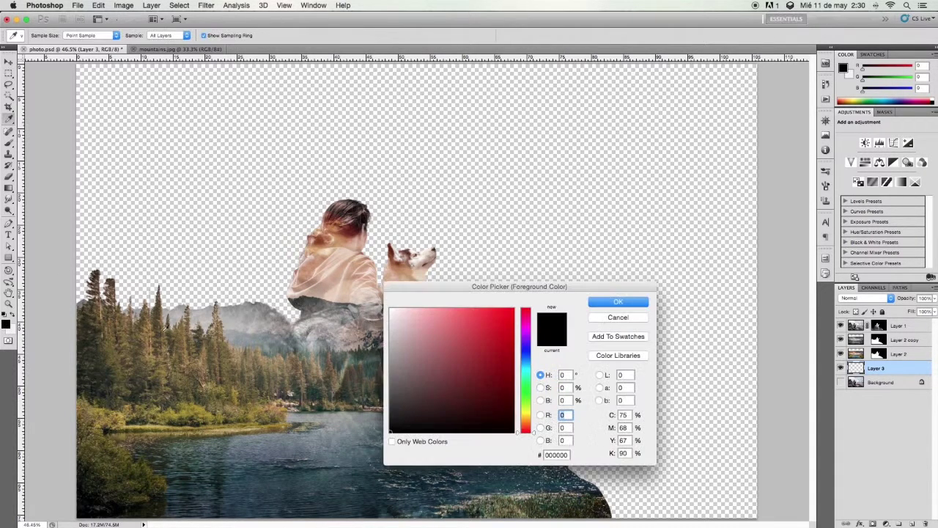
double_click(563, 399)
Set the foreground colour to light grey (value 85) and drag a gradient across Layer 3.
type("8")
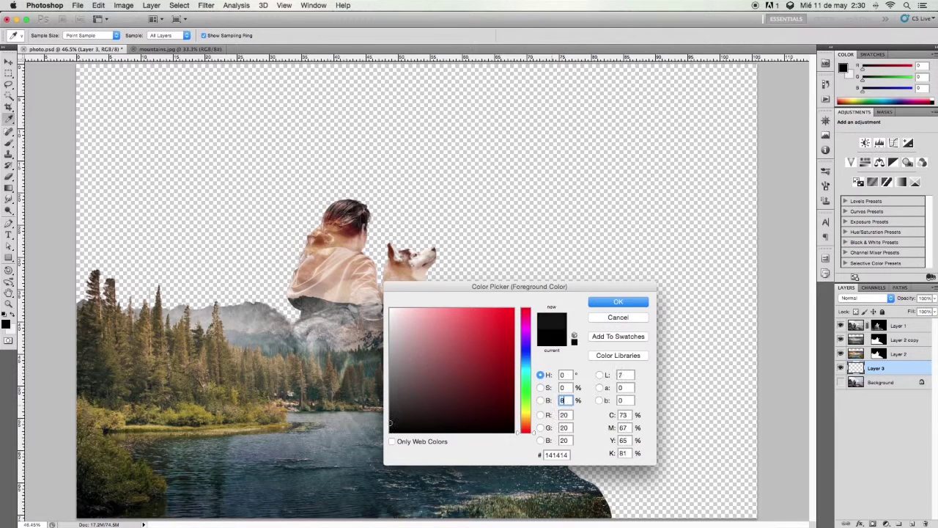
type("5")
key("Return")
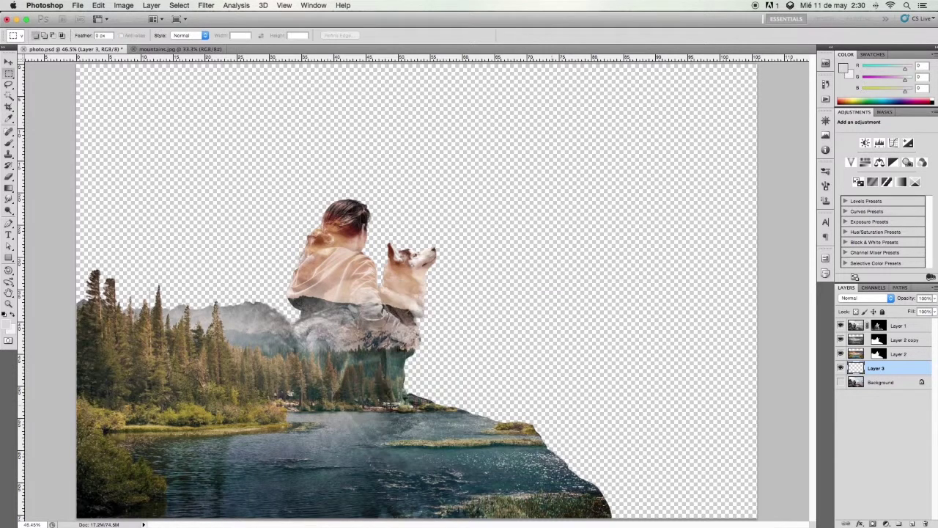
key("ctrl+minus")
key("g")
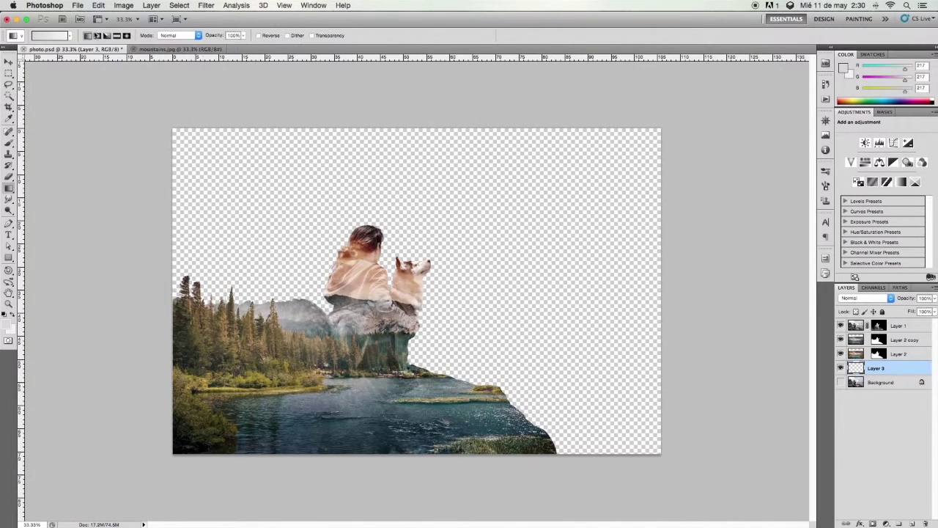
left_click_drag(456, 305, 639, 126)
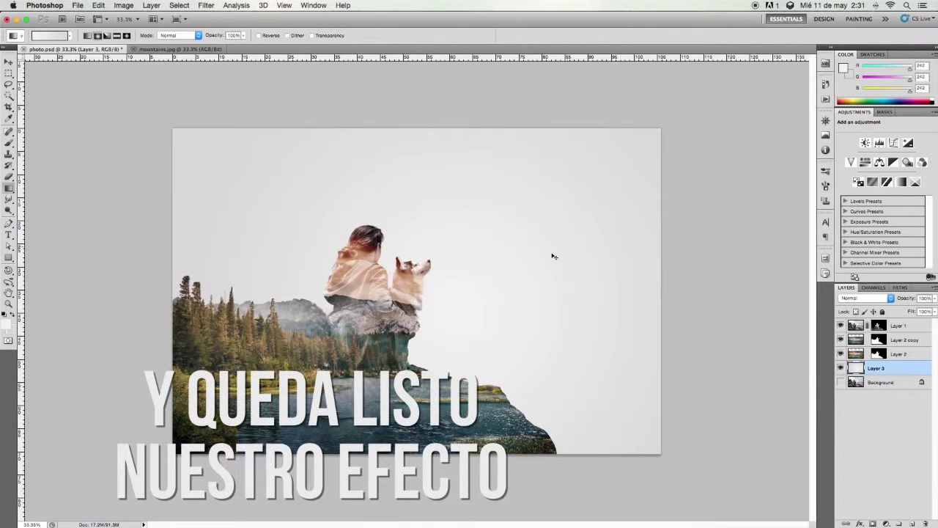
Inspect the result at 100%, fit the image, and reset colours to black and white.
key("ctrl+1")
key("ctrl+0")
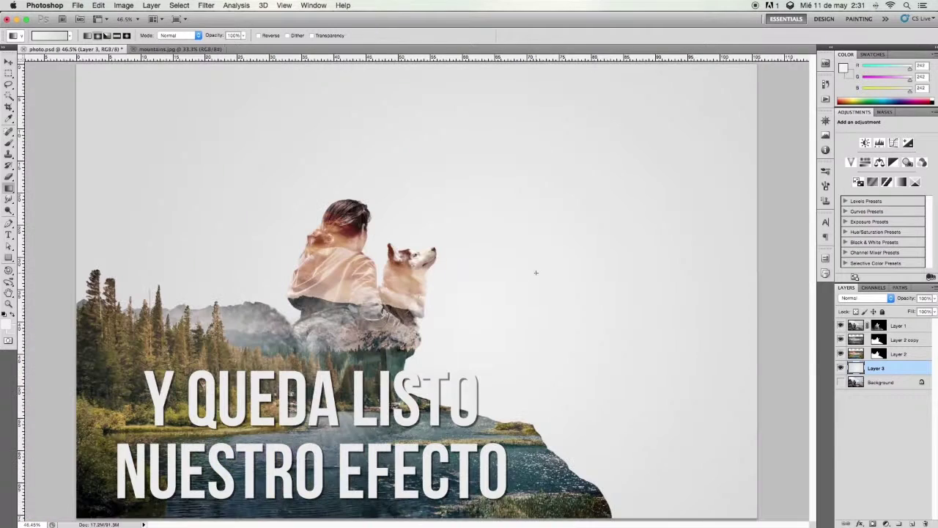
key("m")
key("d")
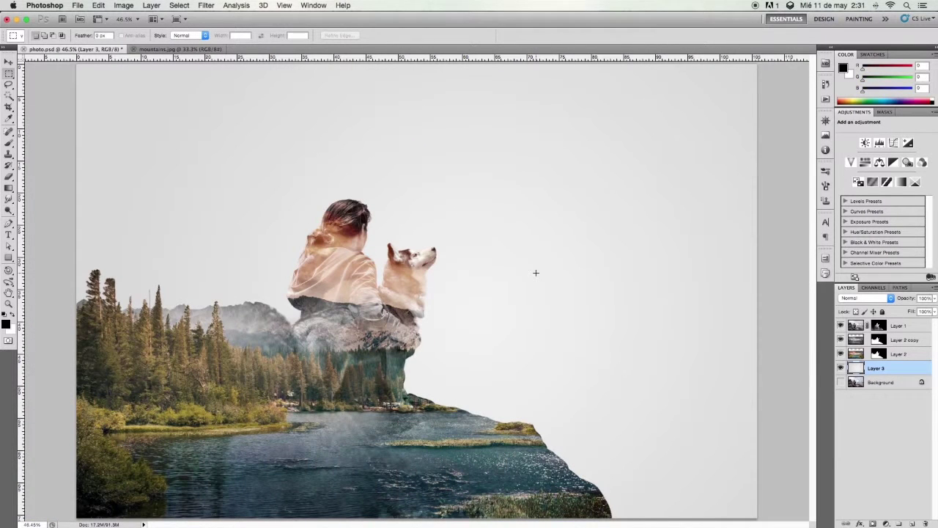